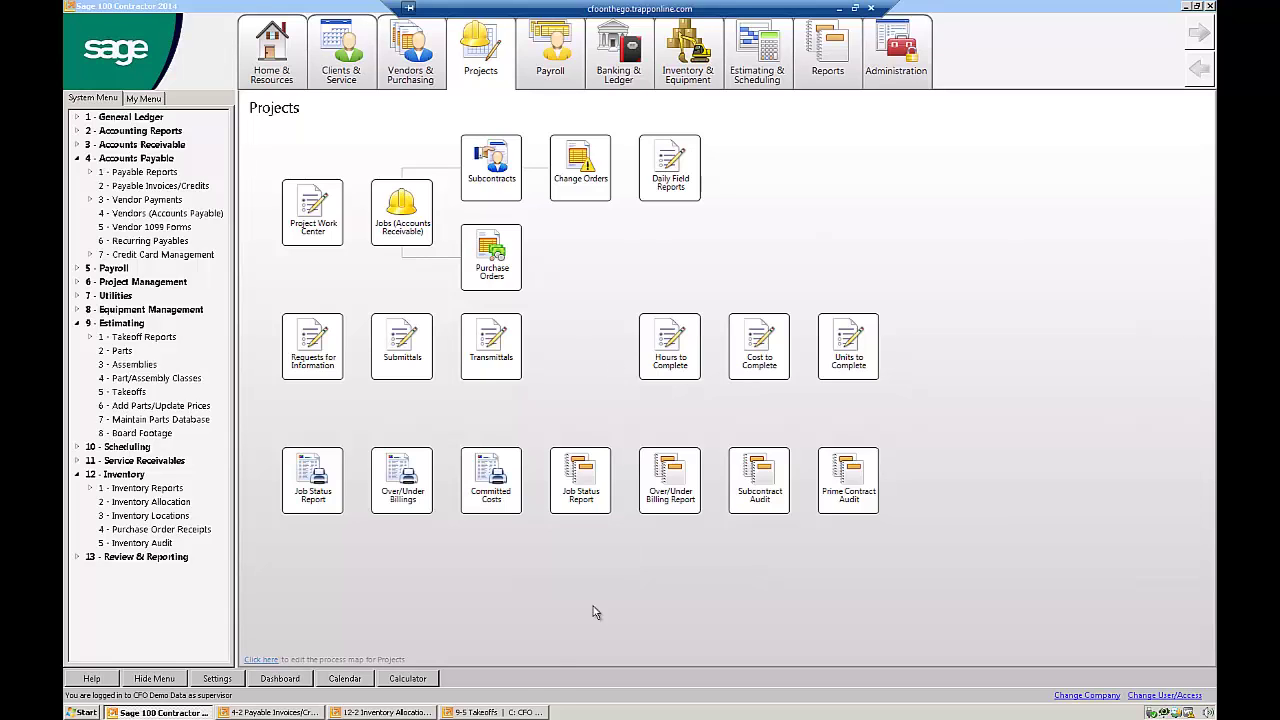
Bring up the 9-5 Takeoffs window and highlight the Part# column of the light fixtures takeoff details
click(521, 713)
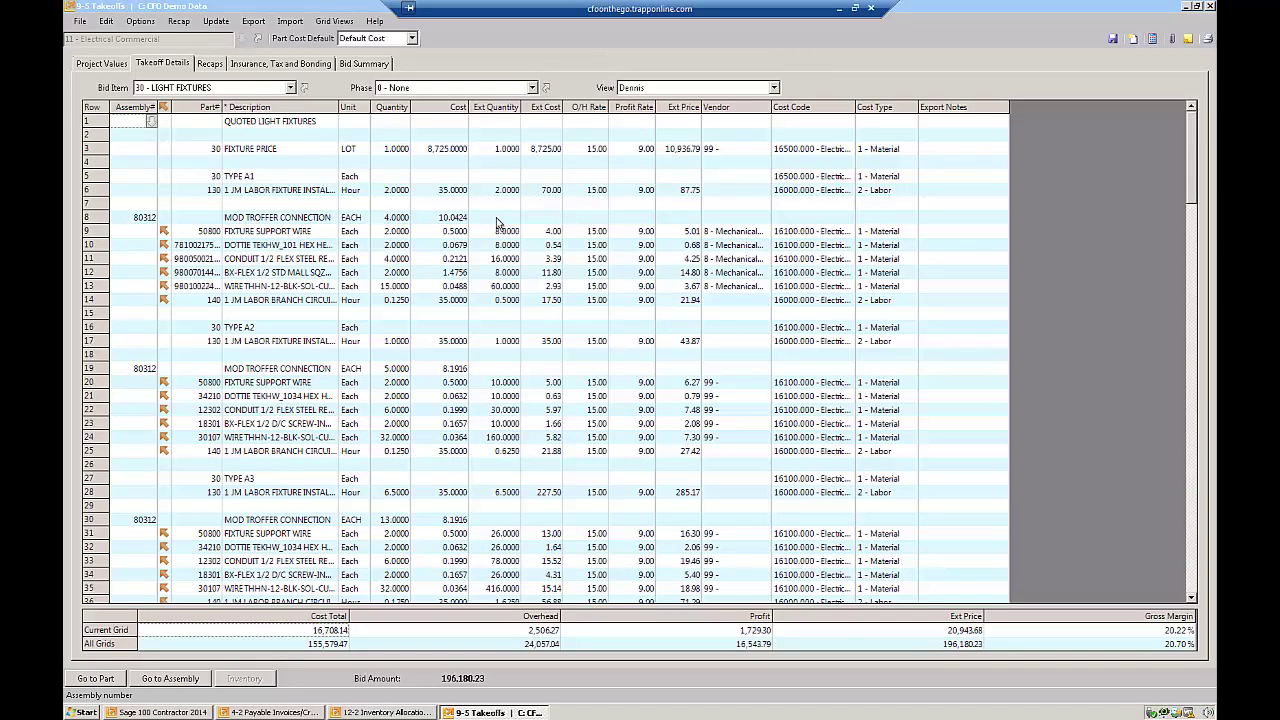
click(208, 107)
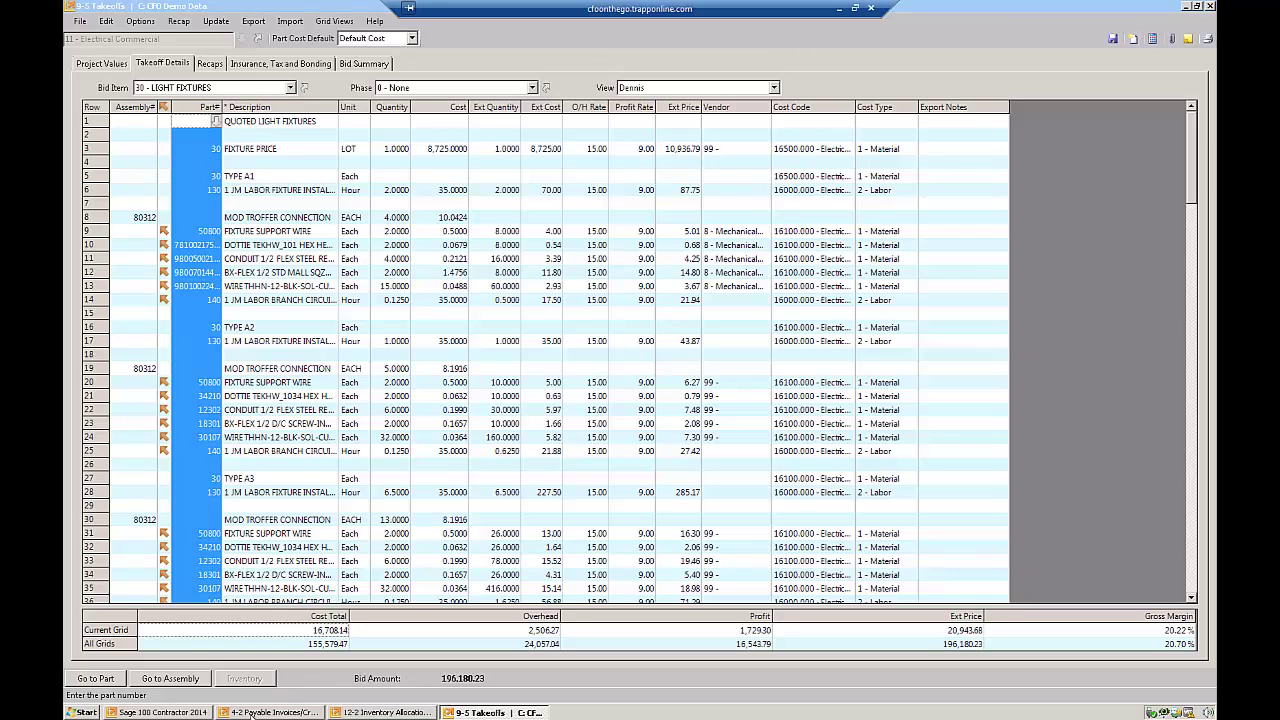
Review the part numbers, quantities and prices on the invoice lines in 4-2 Payable Invoices/Credits, and close that window
click(248, 713)
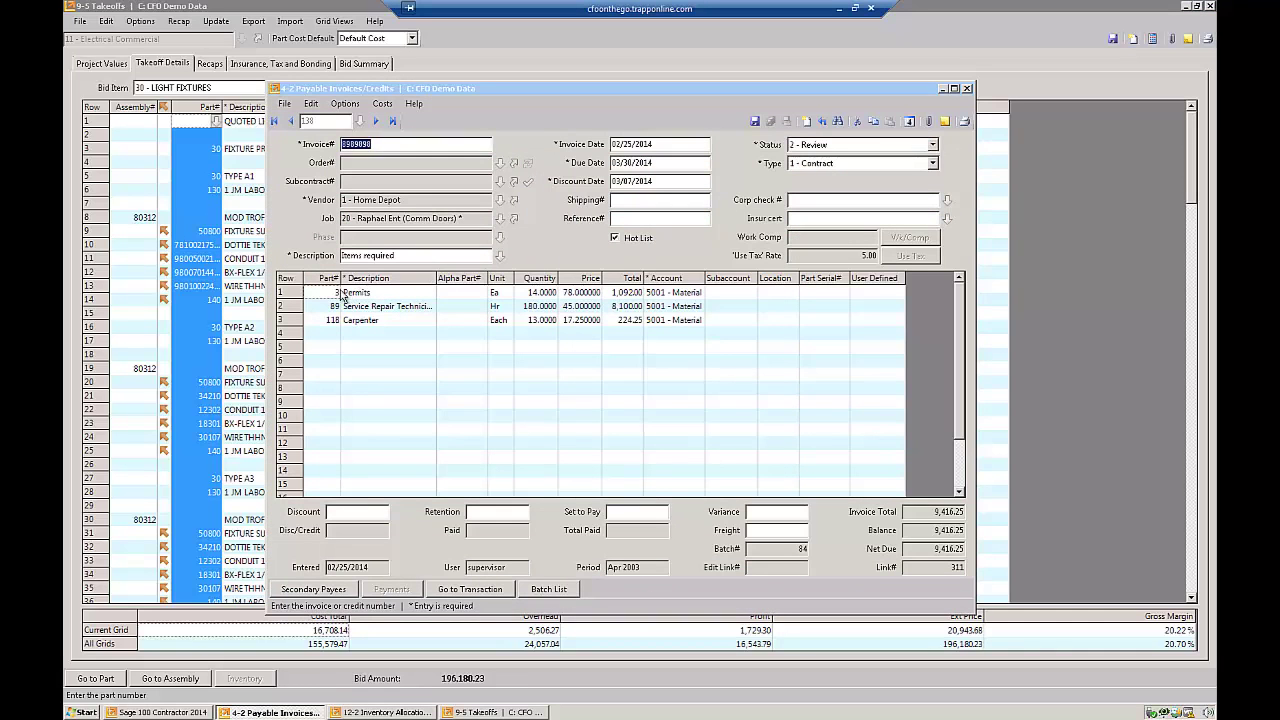
click(334, 305)
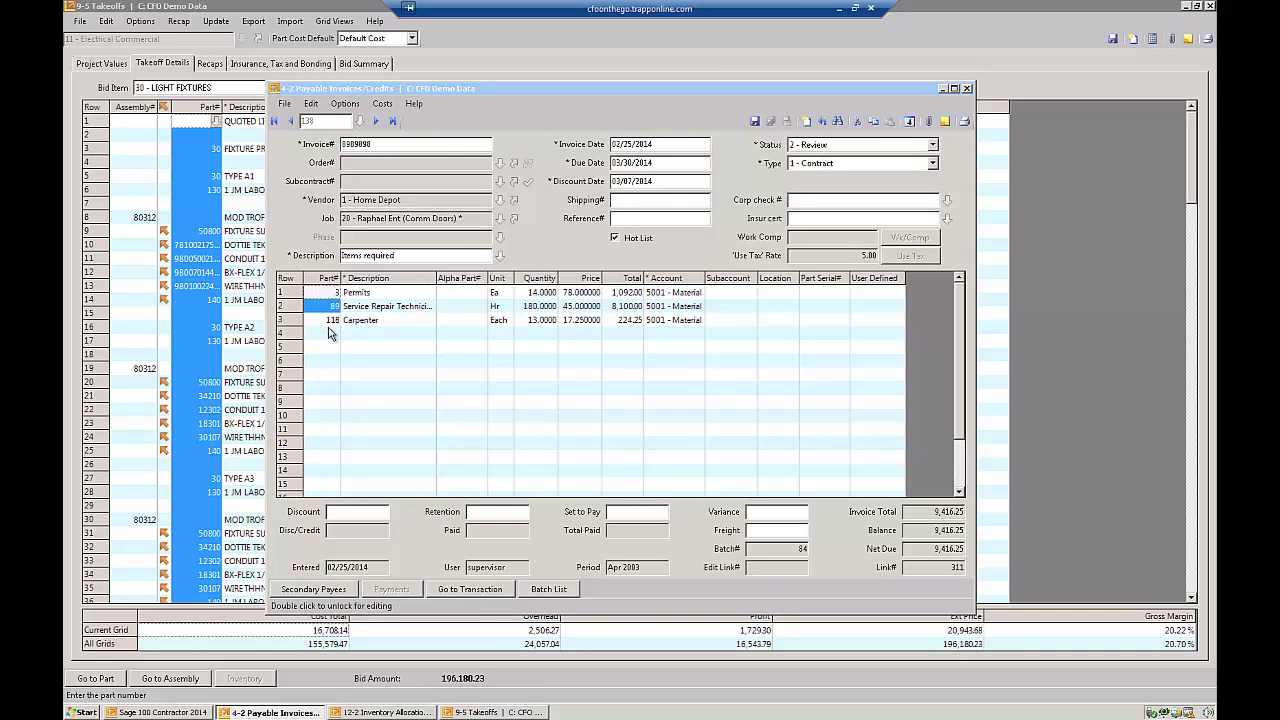
shift+click(329, 327)
click(545, 288)
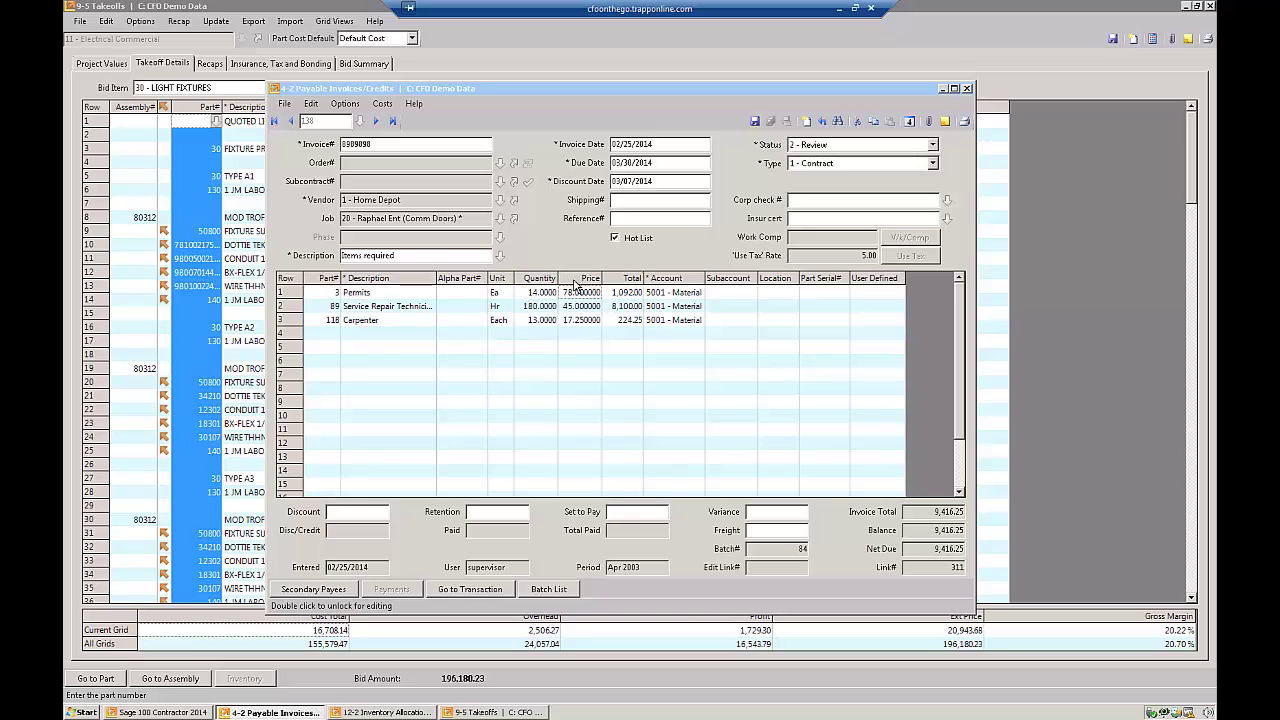
click(966, 92)
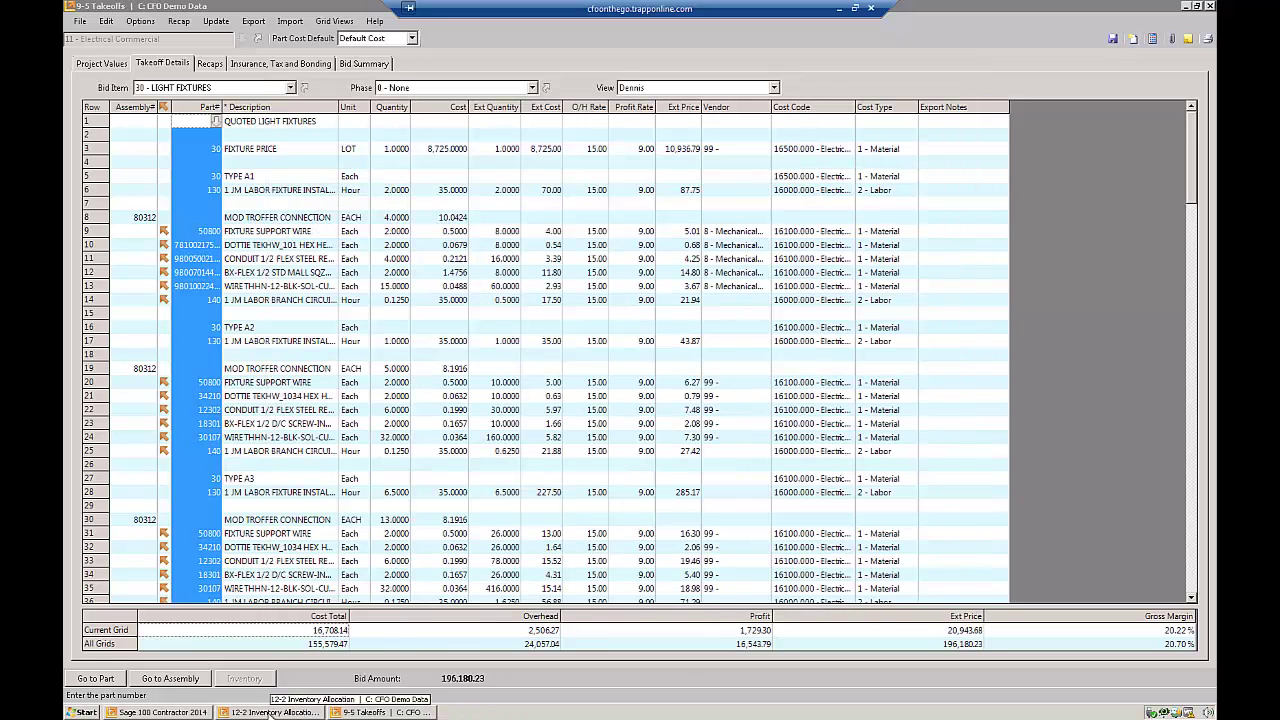
Review the part numbers on the ticket lines in 12-2 Inventory Allocation, and close that window
click(270, 712)
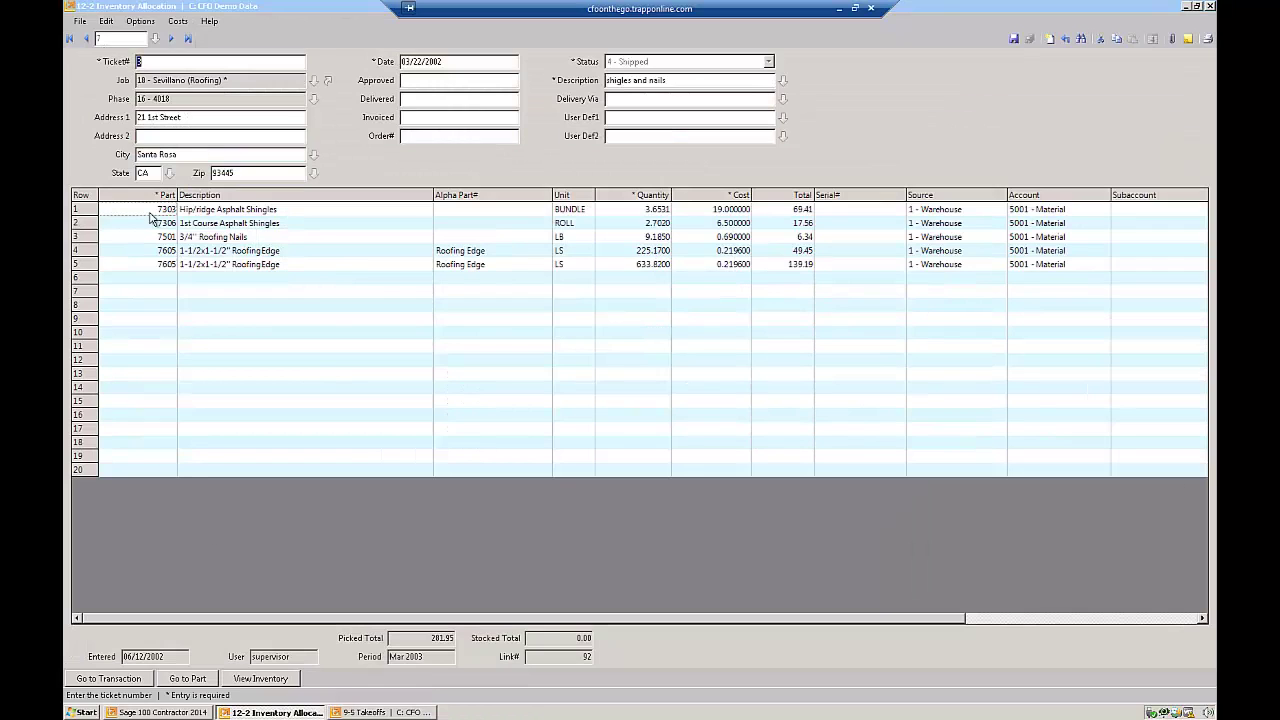
drag(150, 218, 156, 275)
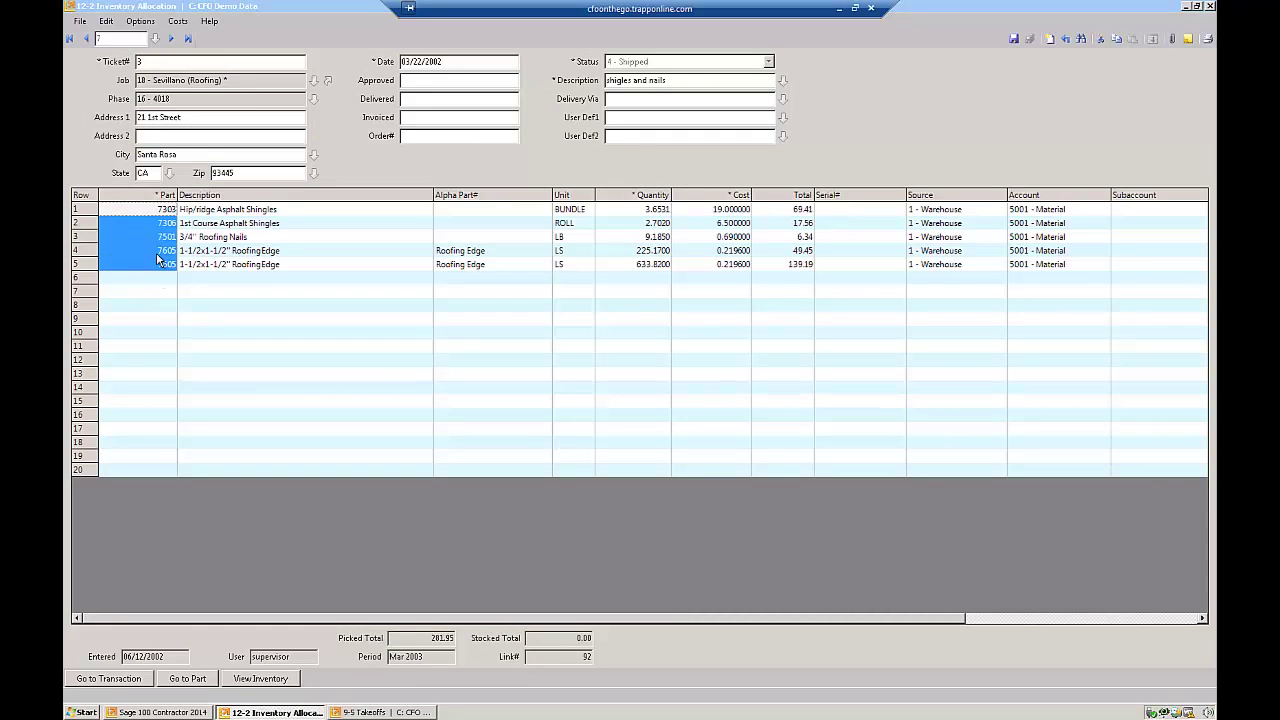
click(1210, 5)
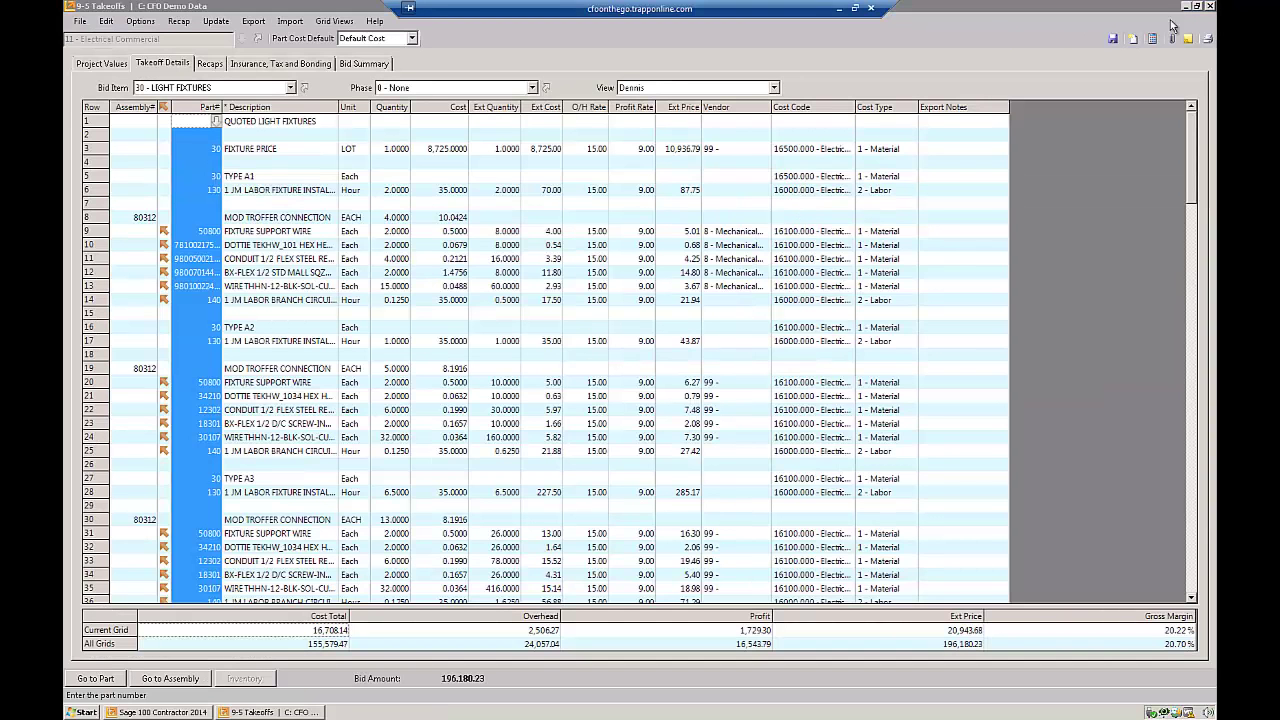
Close the 9-5 Takeoffs window and switch from the remote Sage session to the Parts Analysis Report in Excel
click(1209, 7)
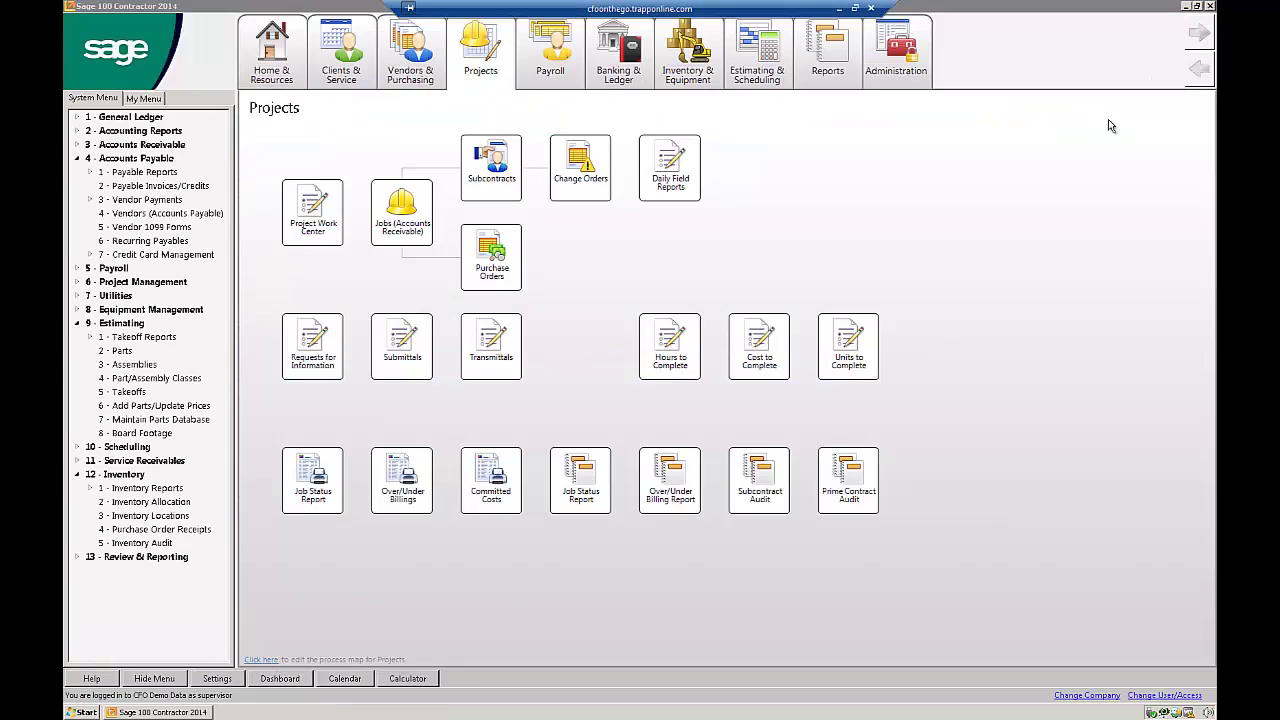
click(838, 8)
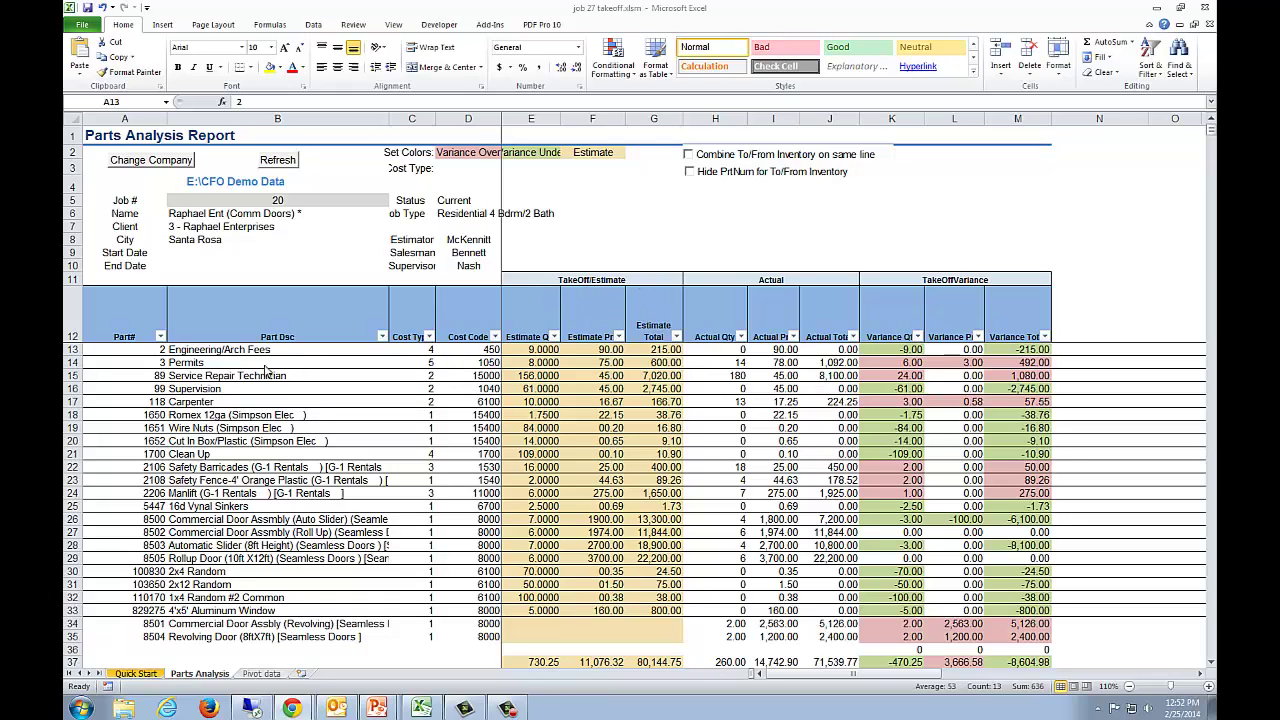
Highlight the Permits row to examine its estimate, actual and variance figures, and select the Job # value cell
click(72, 365)
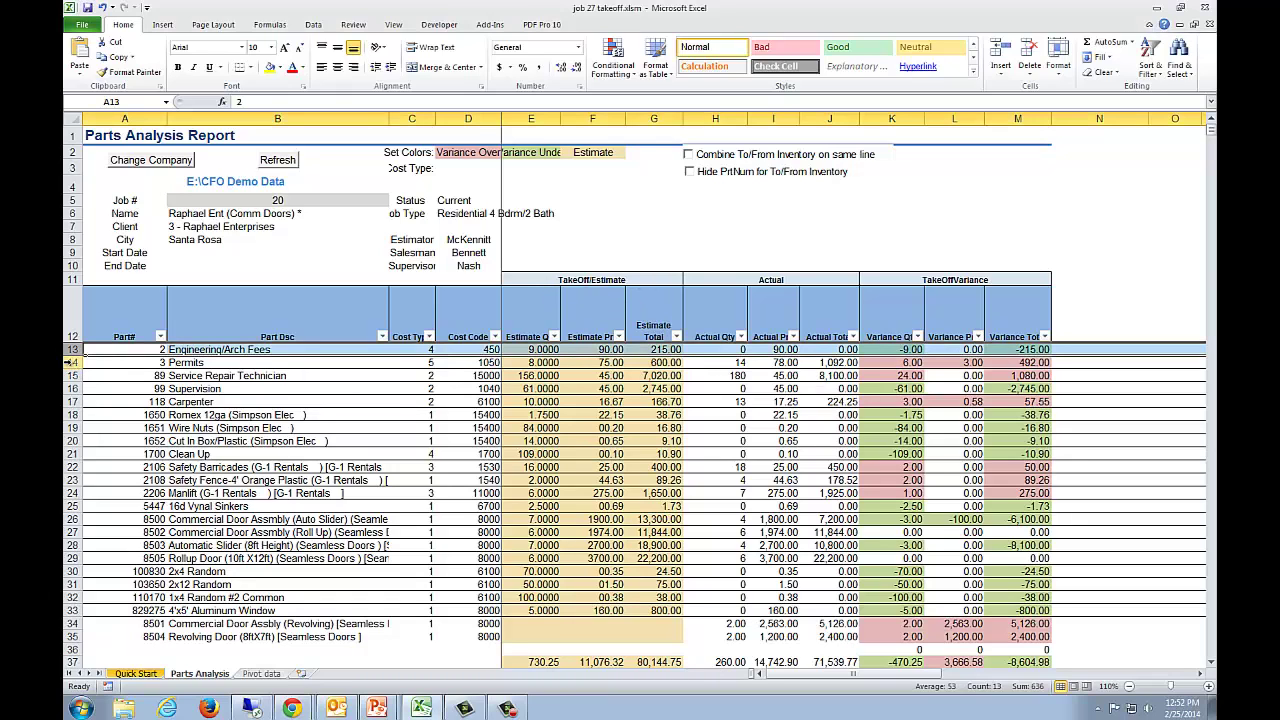
click(72, 364)
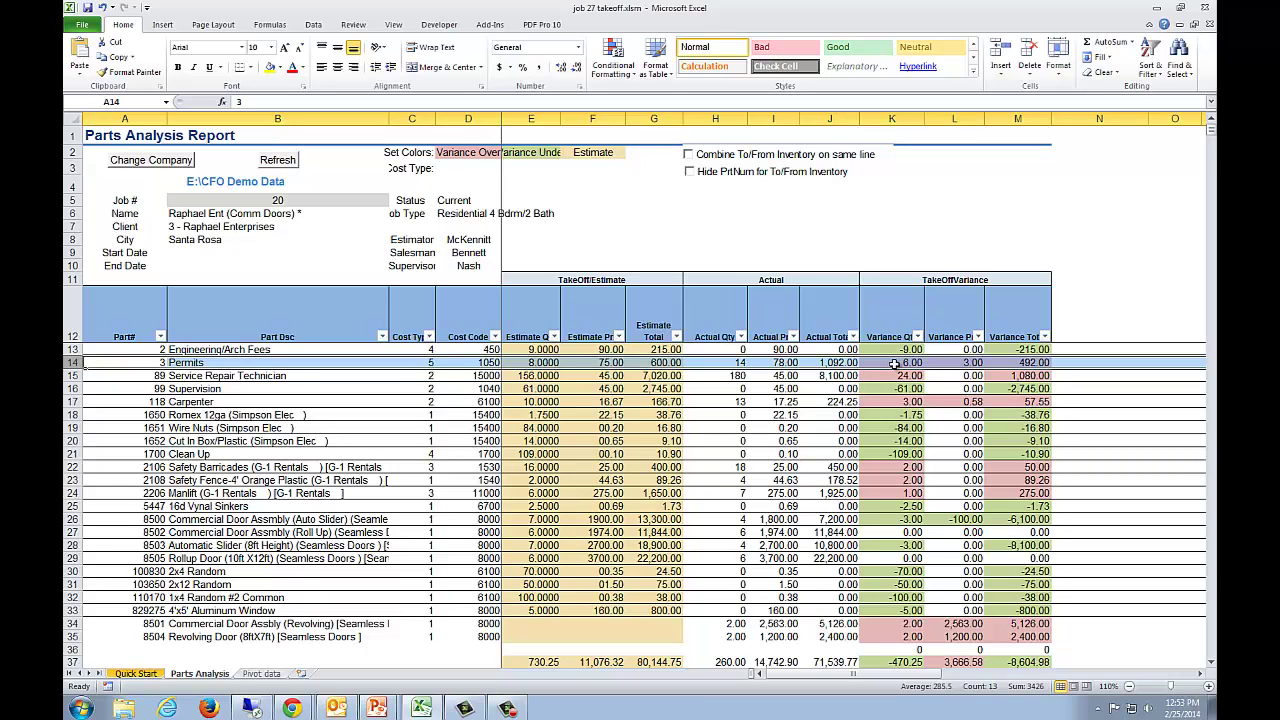
click(806, 227)
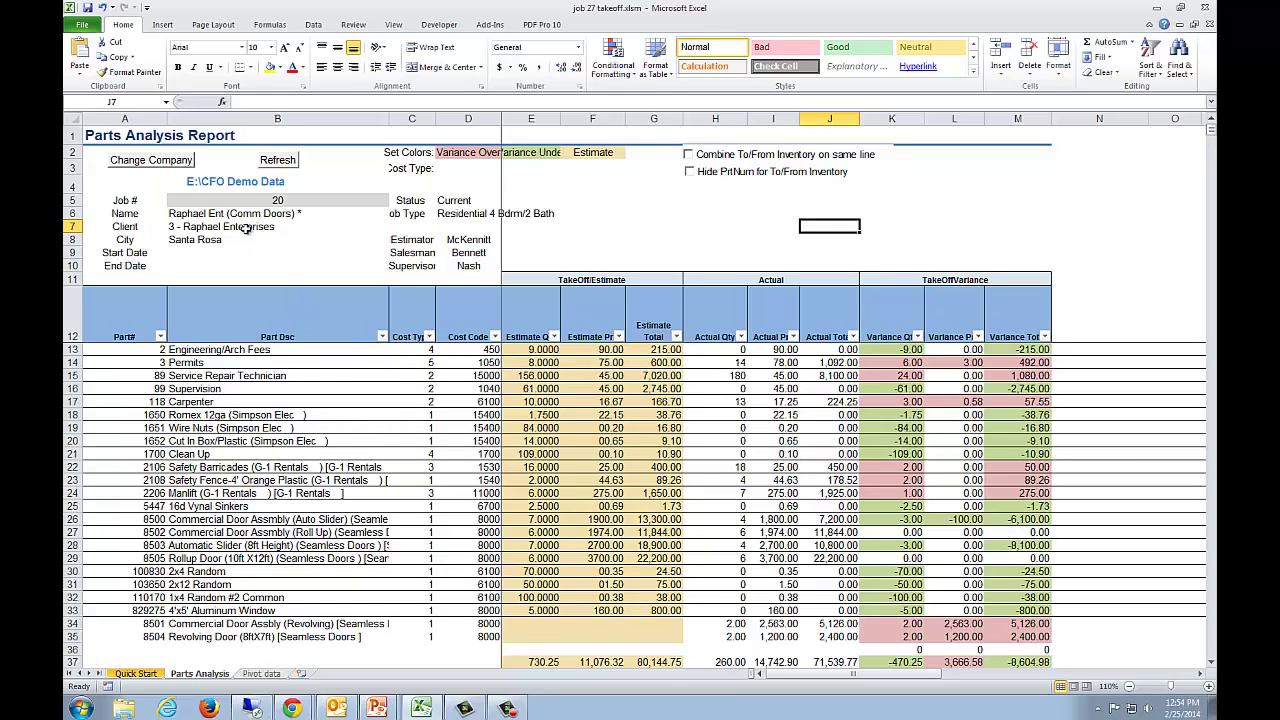
click(277, 202)
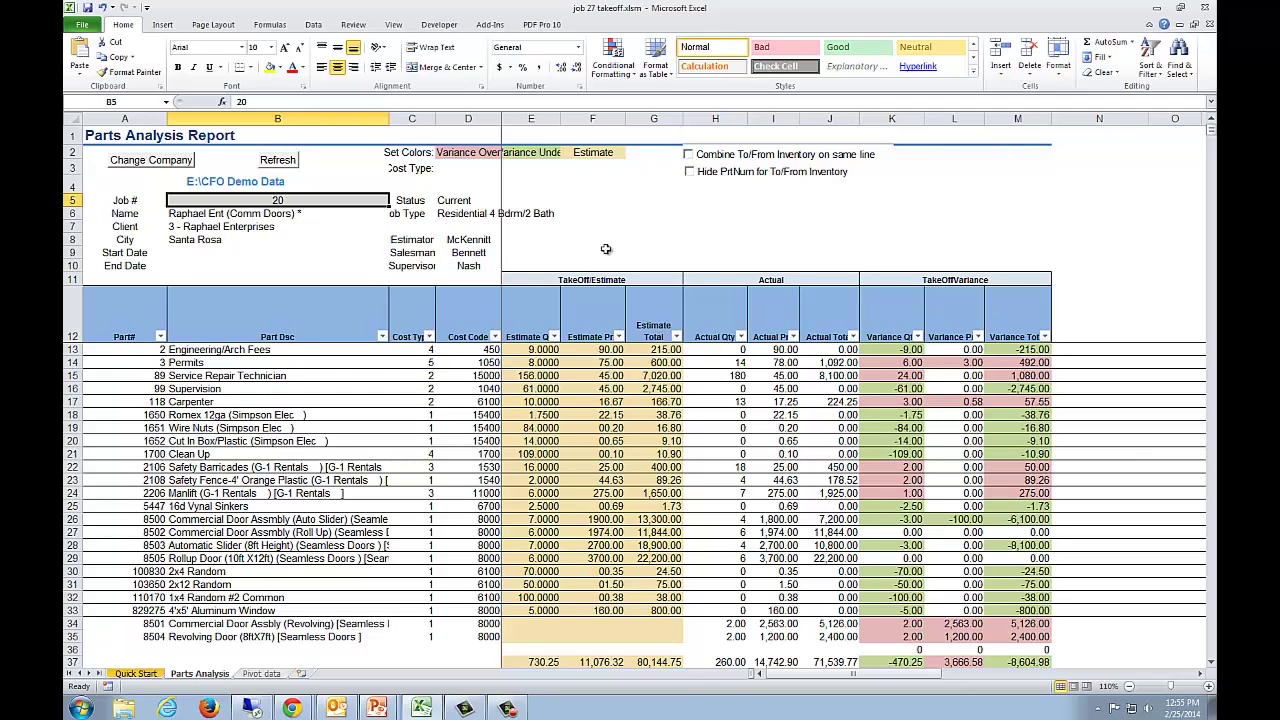
Filter the Parts Analysis Report by Cost Type to show only type 1 parts
click(428, 338)
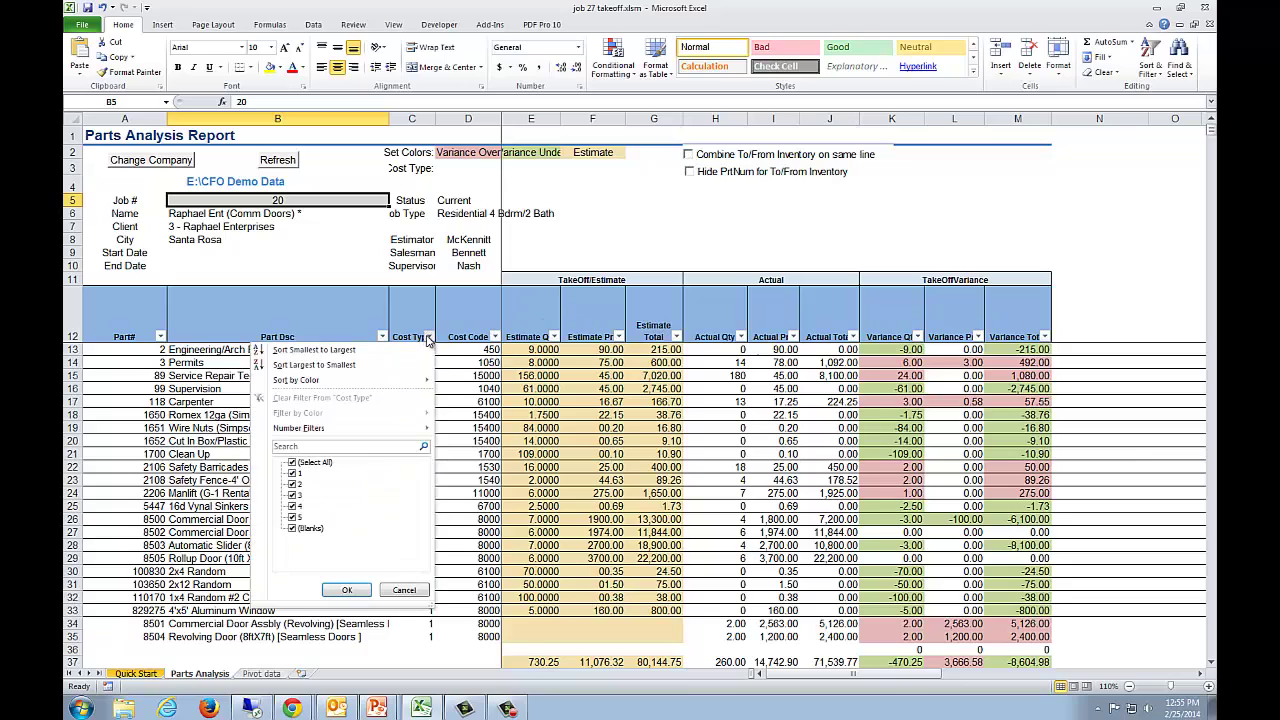
click(293, 484)
click(292, 495)
click(292, 506)
click(292, 517)
click(292, 528)
click(344, 590)
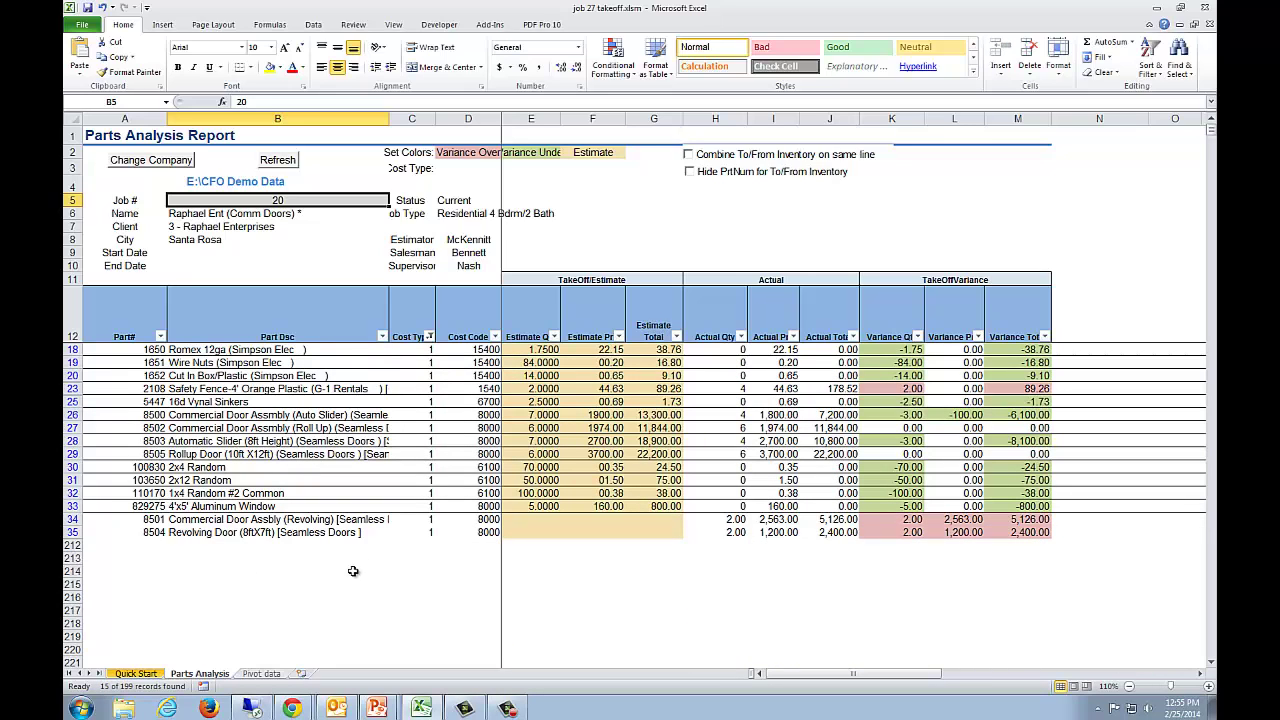
Change the Cost Type filter to show only type 2 parts
click(429, 336)
click(292, 473)
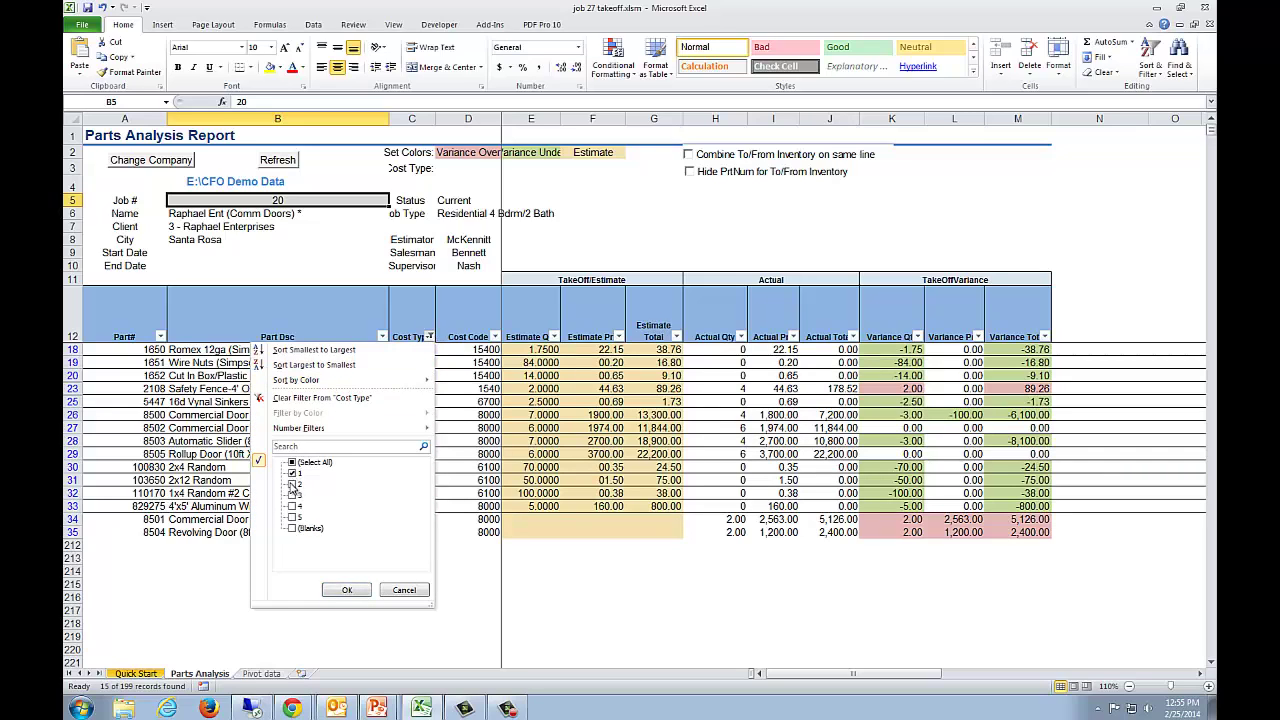
click(292, 484)
click(334, 594)
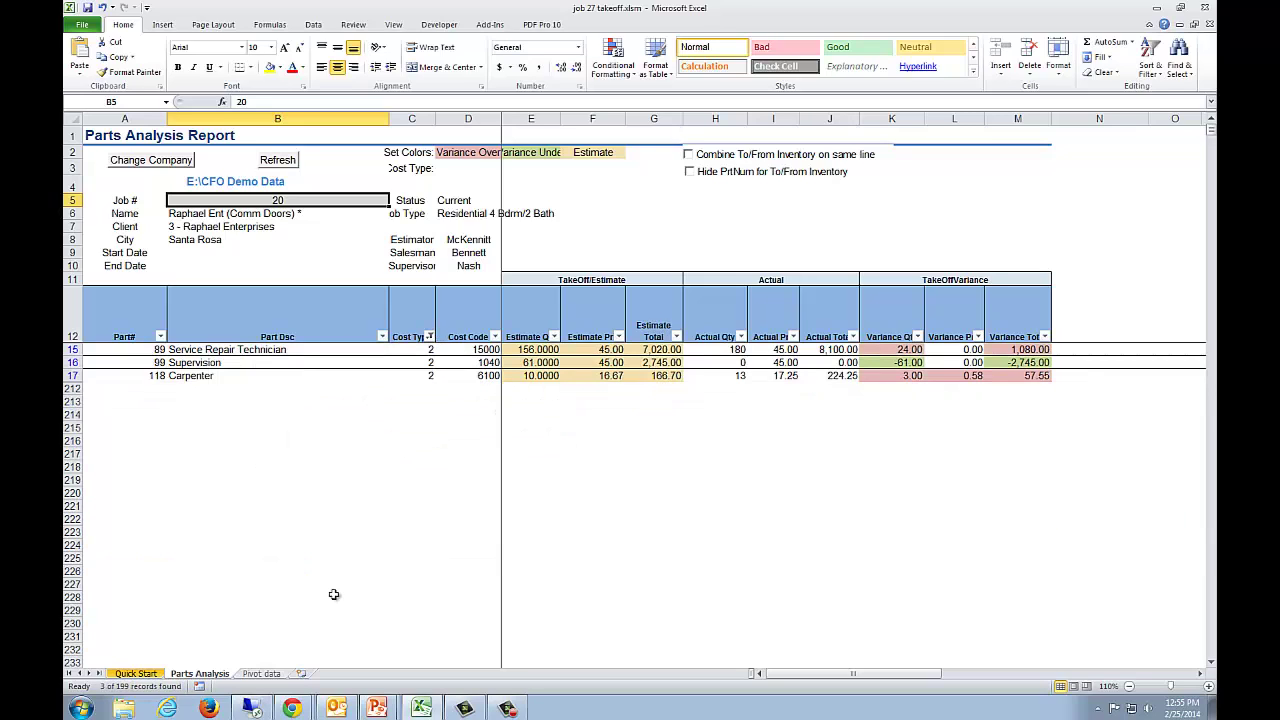
Include all values again in the Cost Type filter to show every part
click(429, 336)
click(302, 463)
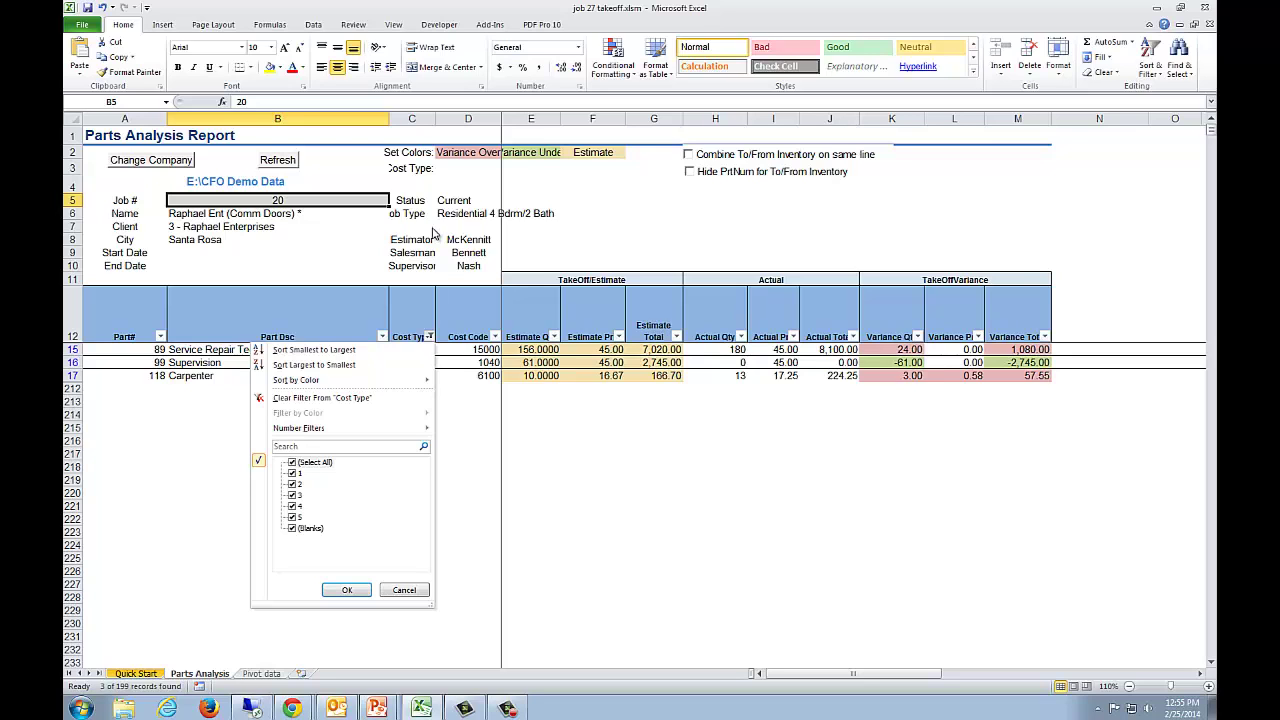
click(343, 591)
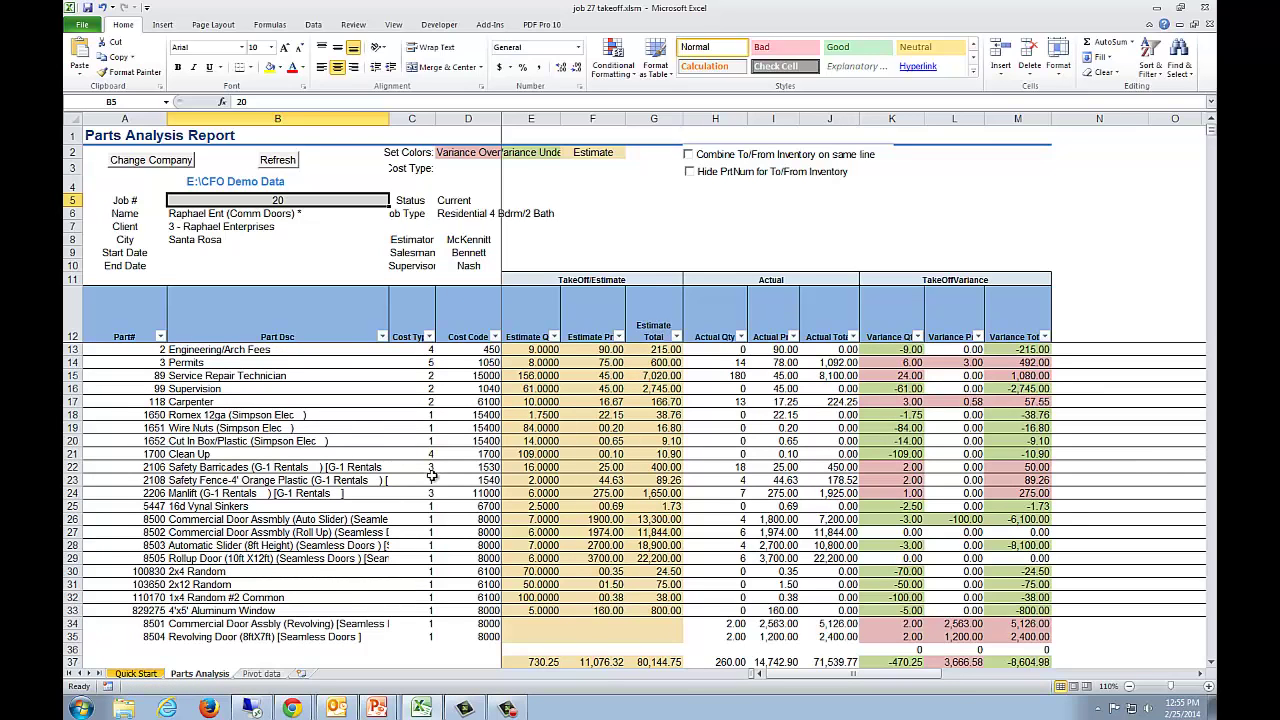